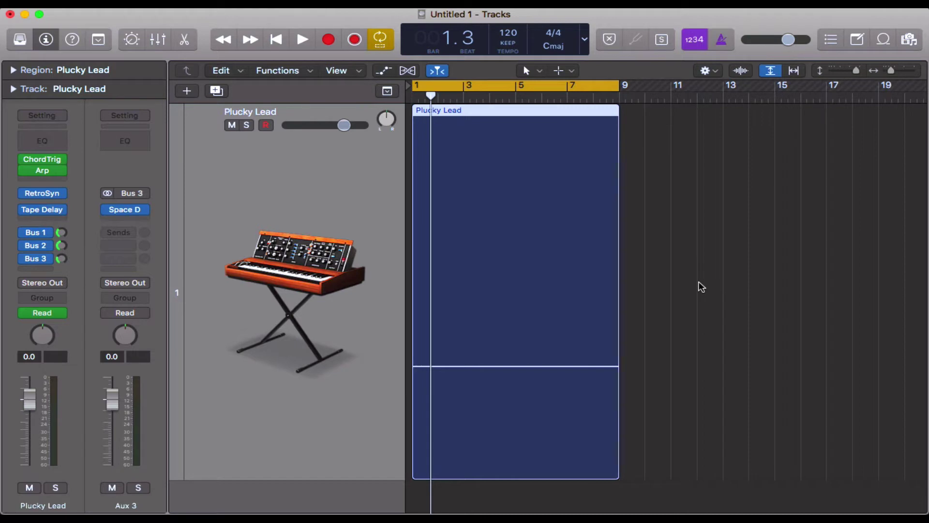
Play back the Plucky Lead synth part with looping turned off
{"action": "left_click", "coordinate": [685, 278]}
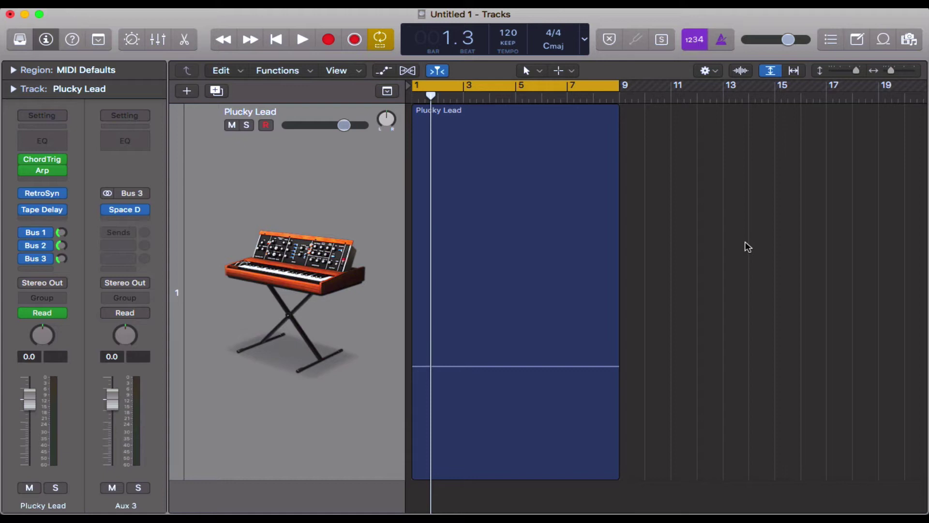
{"action": "key", "text": "space"}
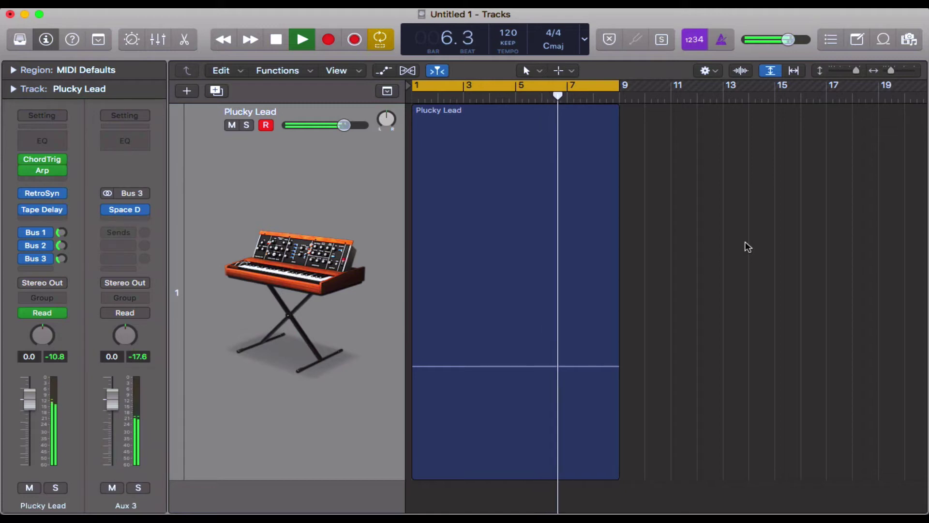
{"action": "key", "text": "c"}
{"action": "key", "text": "c"}
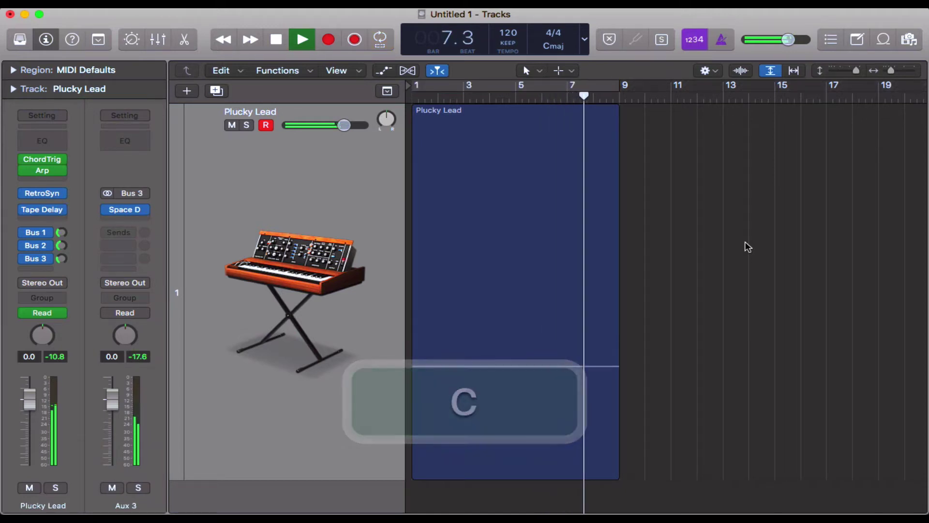
{"action": "key", "text": "space"}
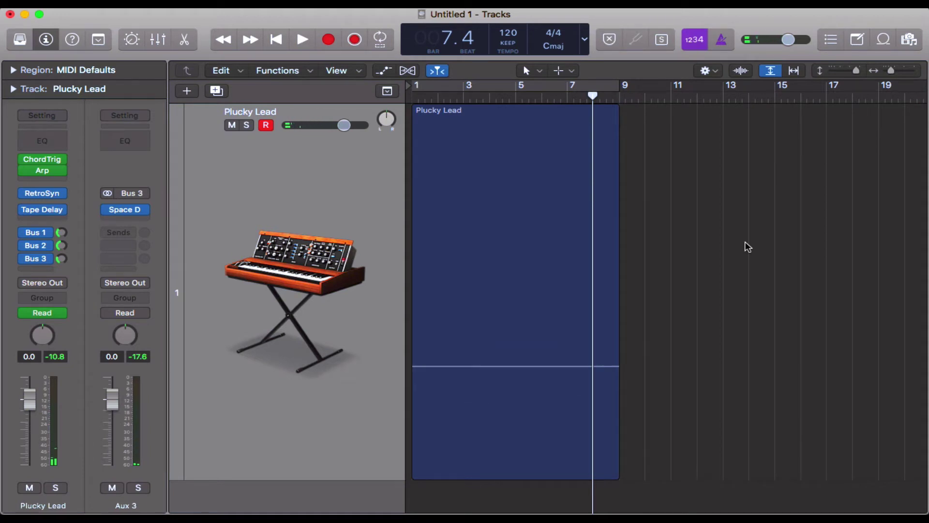
Check the Cutoff automation, then reselect Plucky Lead with the playhead at bar 1
{"action": "key", "text": "a"}
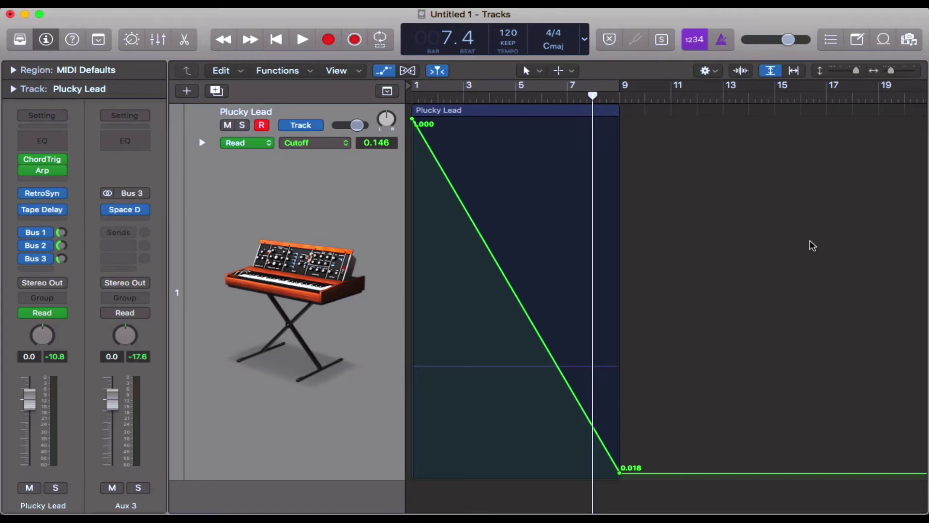
{"action": "key", "text": "a"}
{"action": "left_click", "coordinate": [582, 286]}
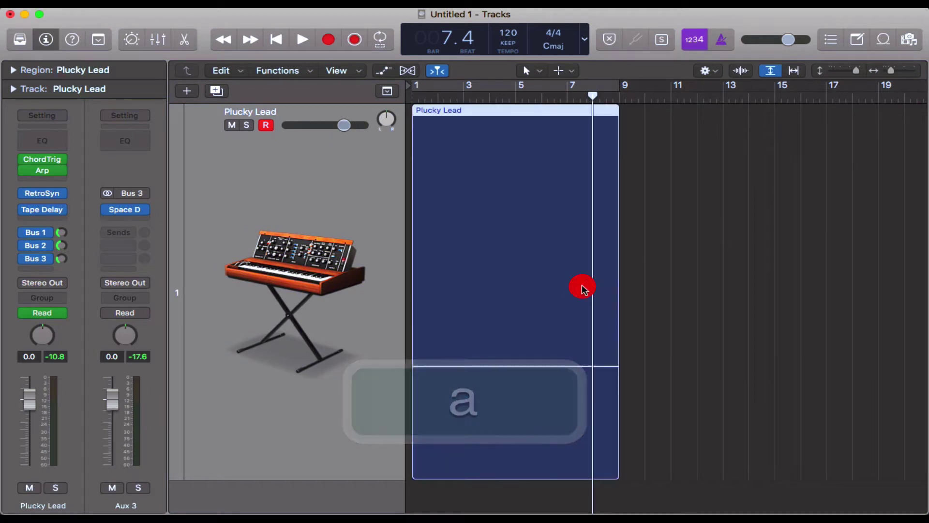
{"action": "key", "text": "Return"}
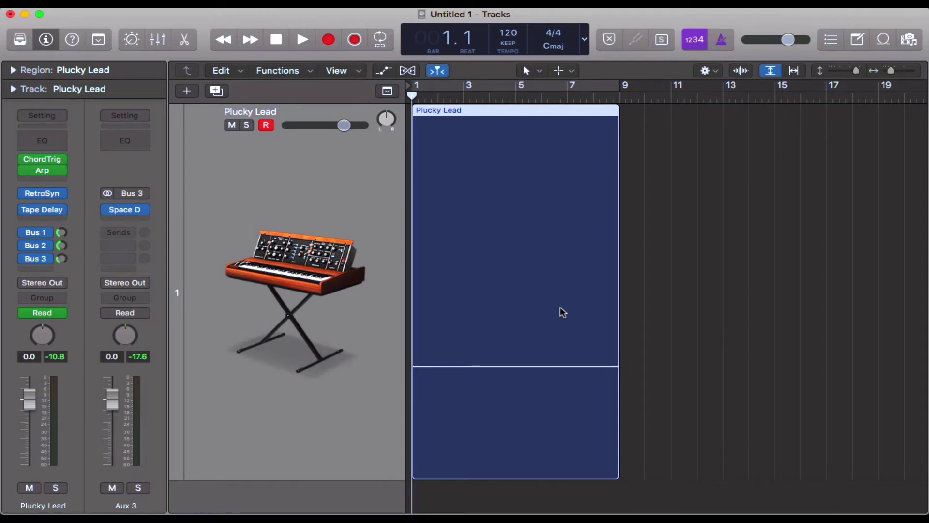
Bounce the region in place with Ctrl+B, naming the new track 'Rev lead'
{"action": "key", "text": "ctrl+b"}
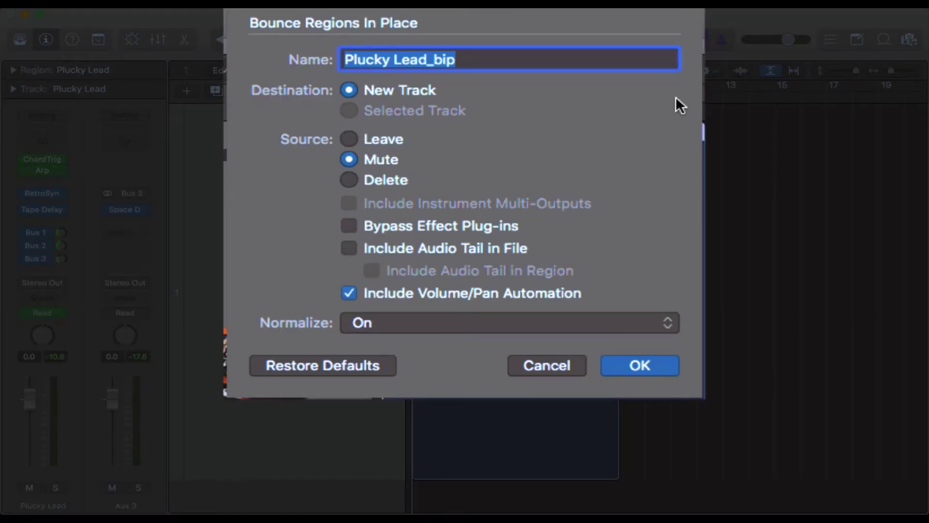
{"action": "left_click", "coordinate": [518, 60]}
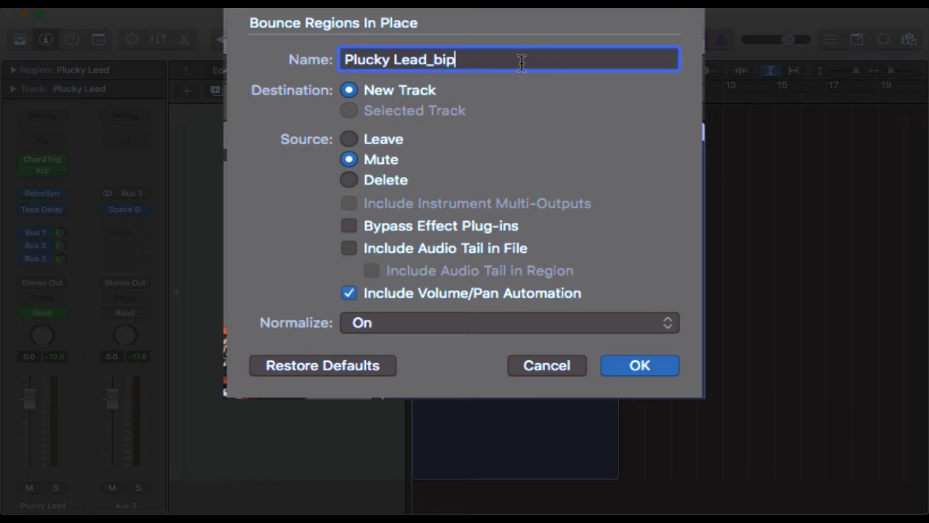
{"action": "triple_click", "coordinate": [518, 60]}
{"action": "key", "text": "BackSpace"}
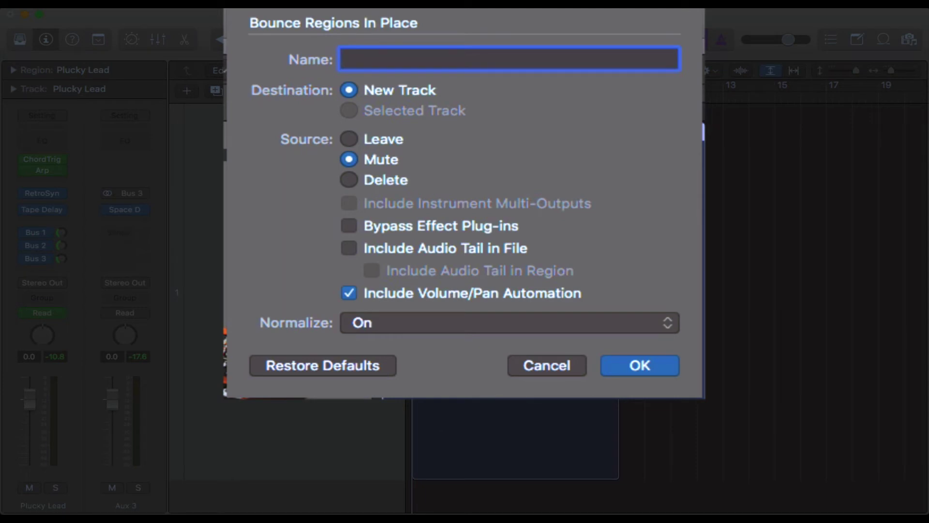
{"action": "type", "text": "REVer"}
{"action": "key", "text": "BackSpace"}
{"action": "key", "text": "BackSpace"}
{"action": "key", "text": "BackSpace"}
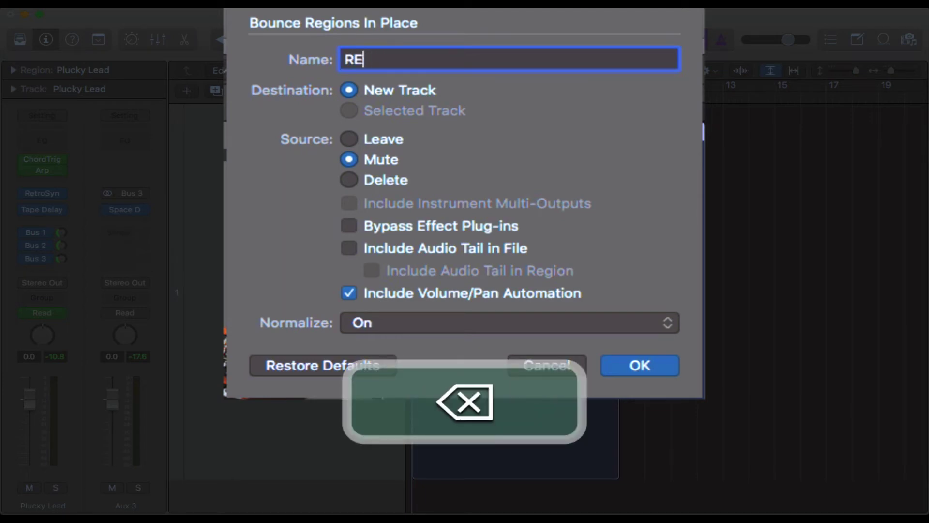
{"action": "key", "text": "BackSpace"}
{"action": "type", "text": "eve"}
{"action": "key", "text": "BackSpace"}
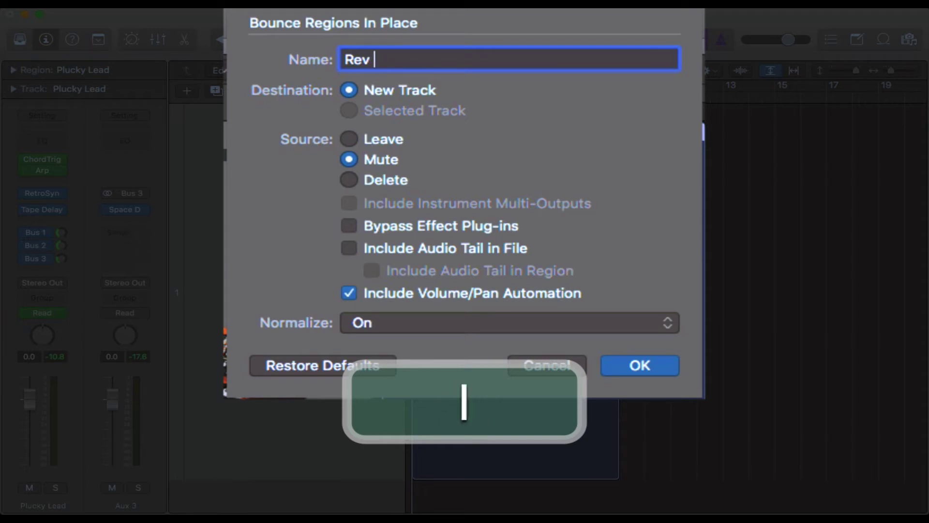
{"action": "type", "text": "lead"}
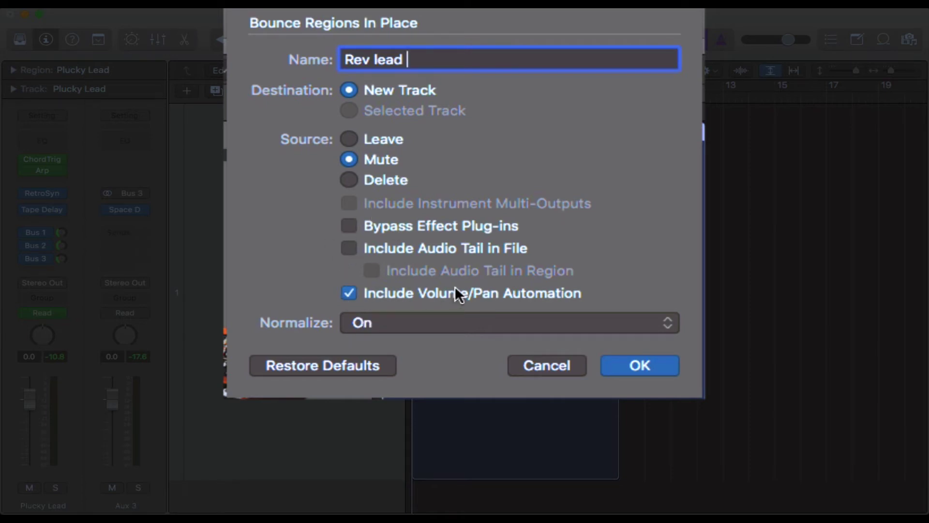
Set Normalize to Off and confirm the bounce to a new track
{"action": "left_click", "coordinate": [382, 325]}
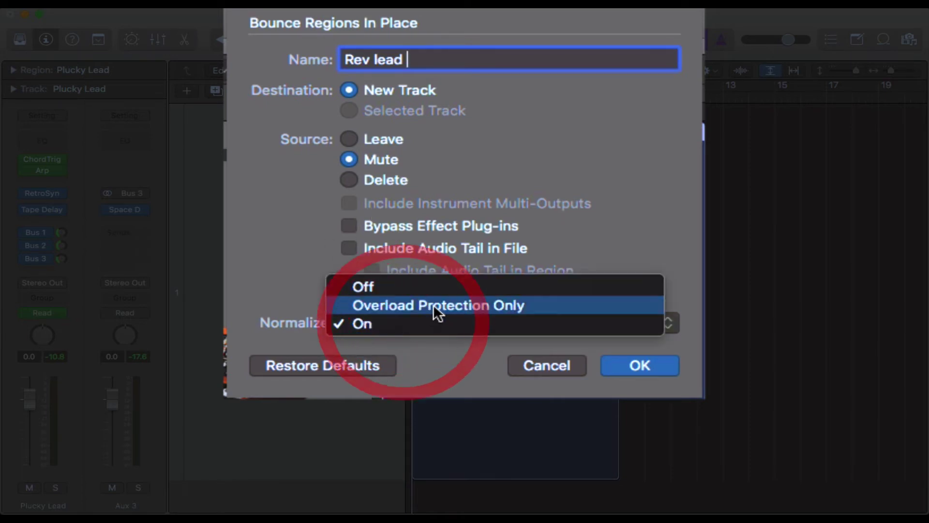
{"action": "left_click", "coordinate": [436, 284]}
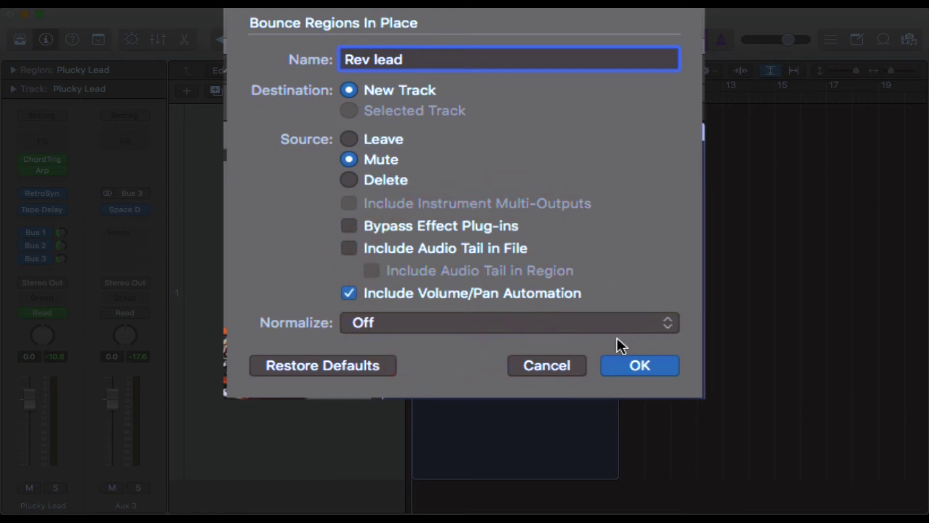
{"action": "left_click", "coordinate": [663, 366]}
{"action": "left_click", "coordinate": [588, 258]}
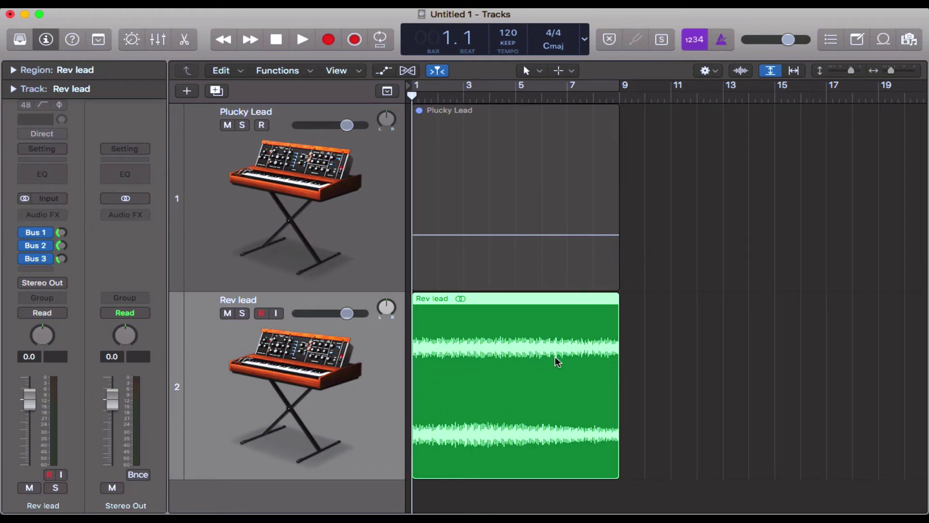
Move the Rev lead region to bar 9, right after Plucky Lead ends
{"action": "left_click", "coordinate": [478, 377]}
{"action": "left_click", "coordinate": [473, 175]}
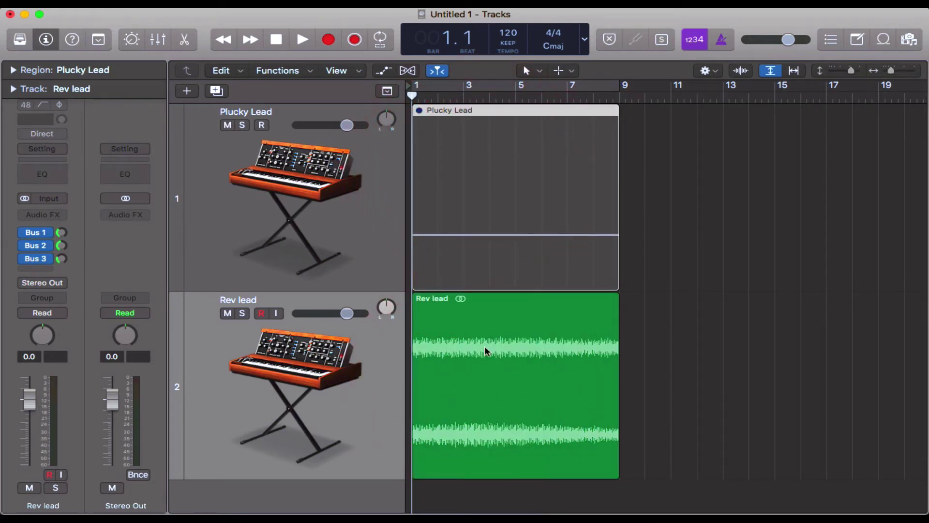
{"action": "left_click_drag", "start_coordinate": [485, 353], "coordinate": [697, 353]}
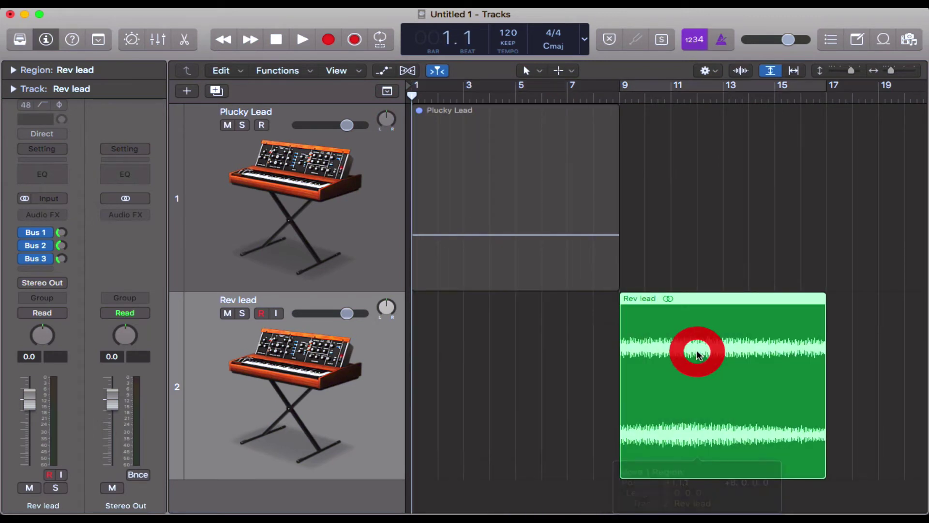
Reverse the Rev lead audio file in the audio file editor
{"action": "key", "text": "e"}
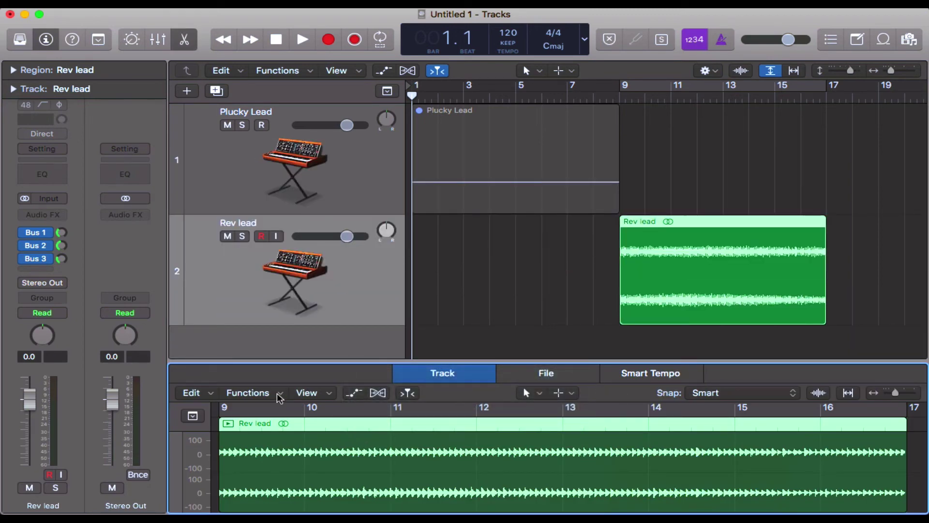
{"action": "left_click", "coordinate": [564, 372]}
{"action": "left_click", "coordinate": [317, 393]}
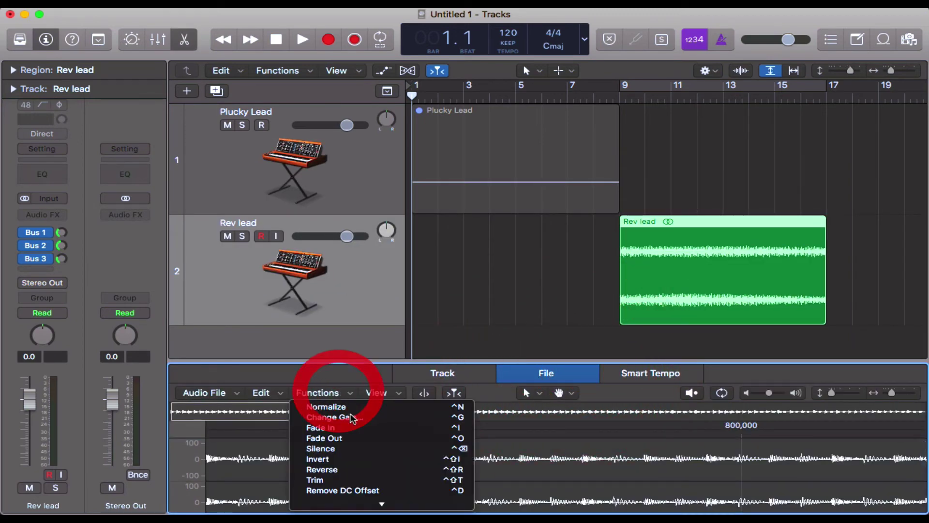
{"action": "left_click", "coordinate": [372, 470]}
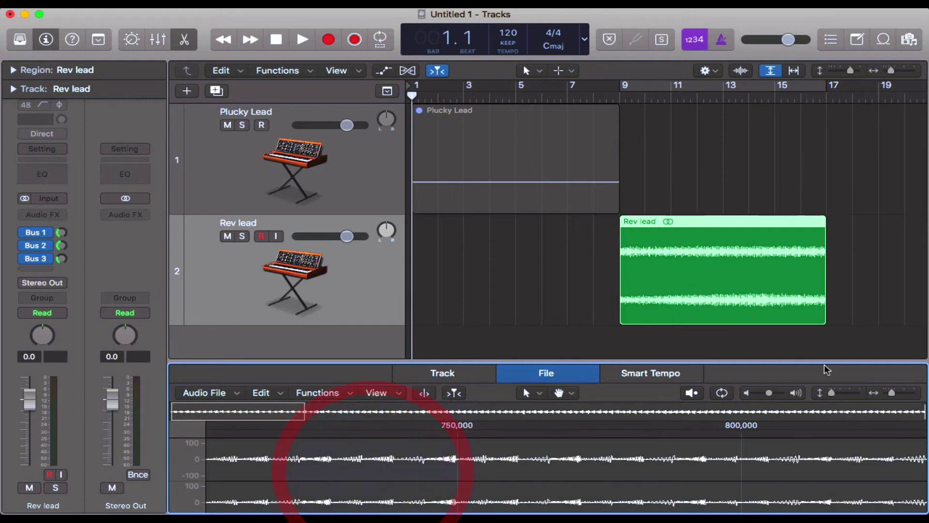
Close the audio editor and unmute the Plucky Lead region
{"action": "left_click", "coordinate": [556, 293]}
{"action": "key", "text": "e"}
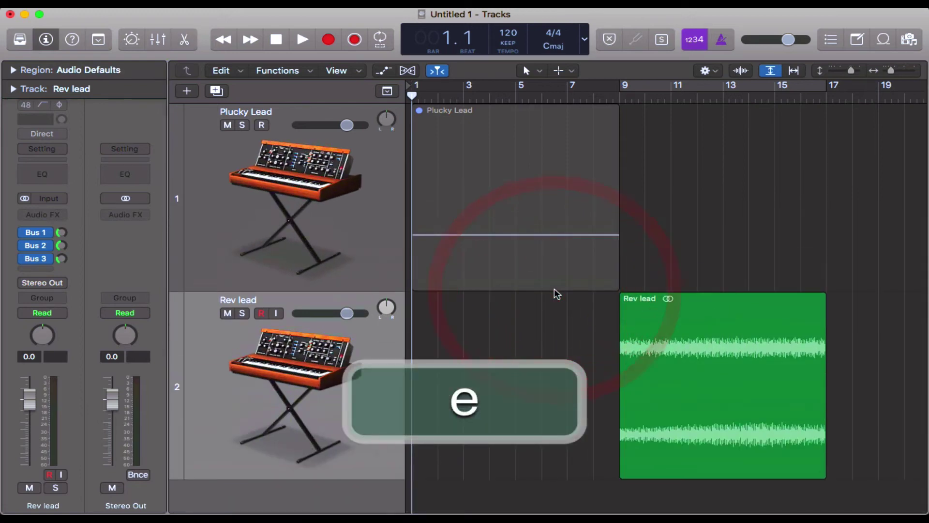
{"action": "left_click", "coordinate": [545, 249]}
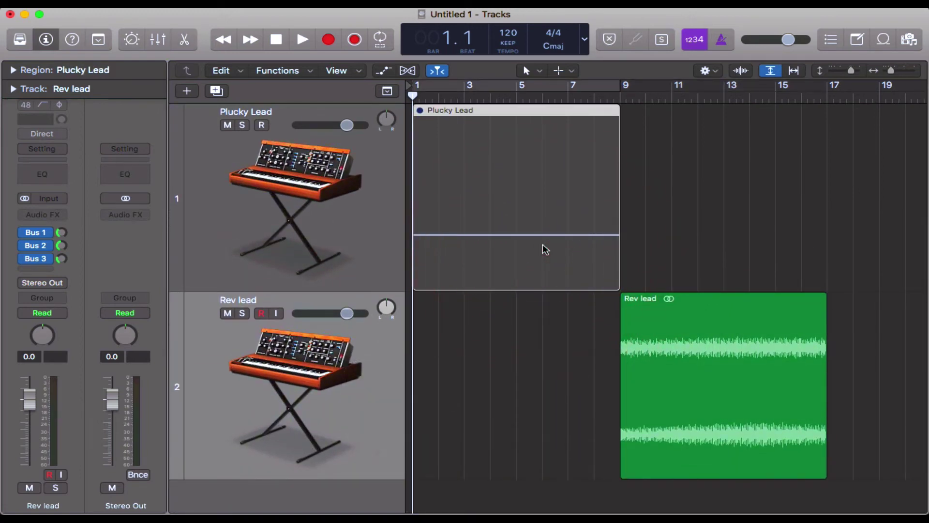
{"action": "key", "text": "ctrl+m"}
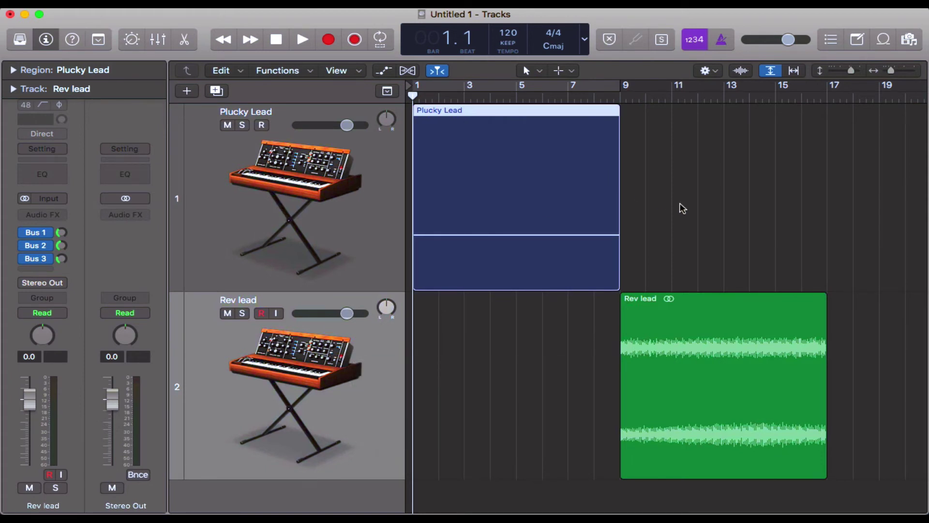
Play both regions from bar 1 with the timeline zoomed to fit, then stop
{"action": "key", "text": "space"}
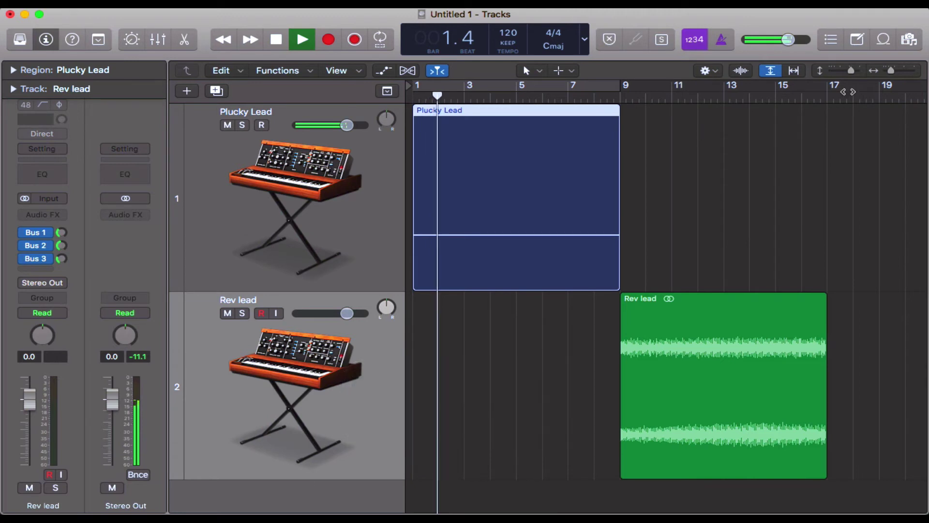
{"action": "left_click", "coordinate": [794, 71]}
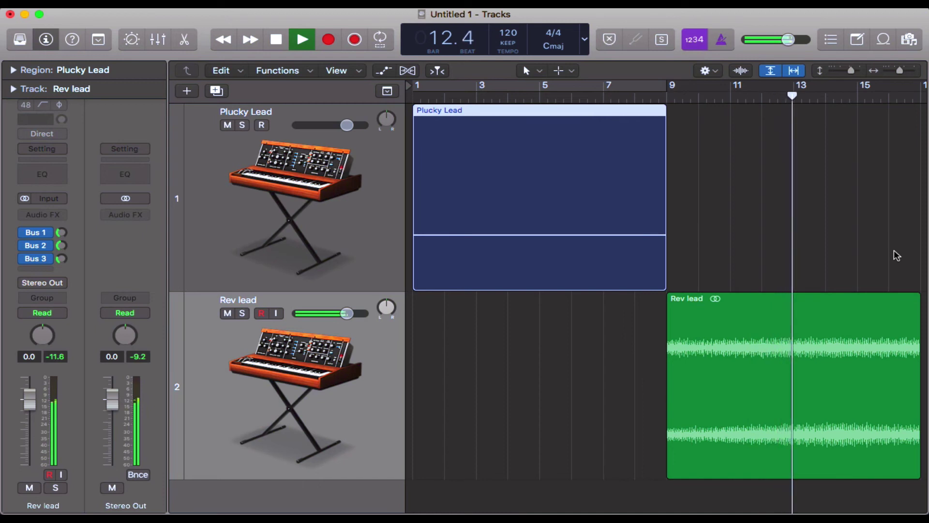
{"action": "scroll", "coordinate": [897, 256], "scroll_direction": "right", "scroll_amount": 2}
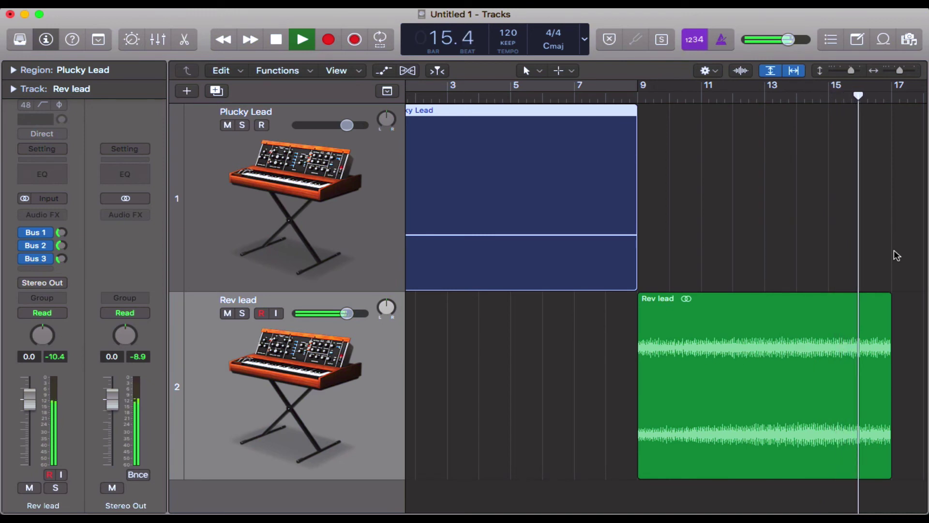
{"action": "key", "text": "space"}
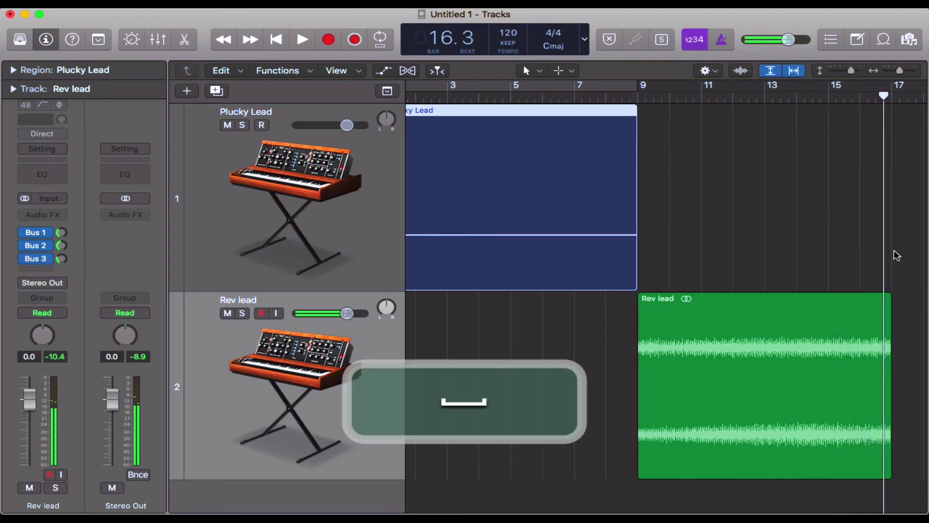
{"action": "scroll", "coordinate": [896, 255], "scroll_direction": "left", "scroll_amount": 2}
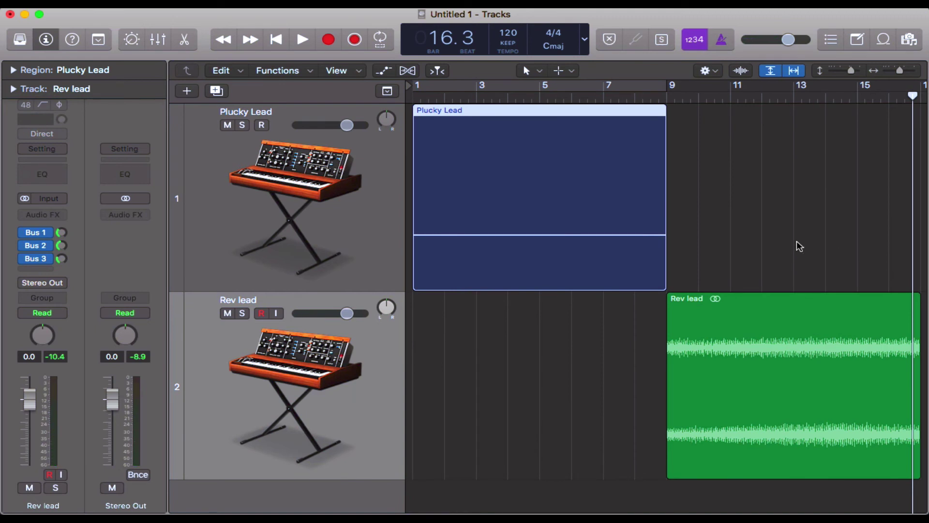
{"action": "key", "text": "ctrl+b"}
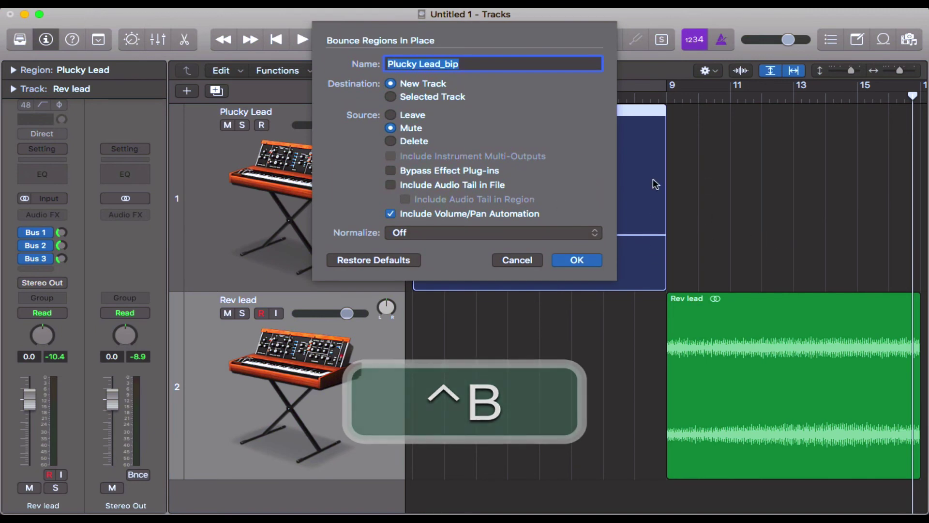
{"action": "left_click", "coordinate": [517, 262]}
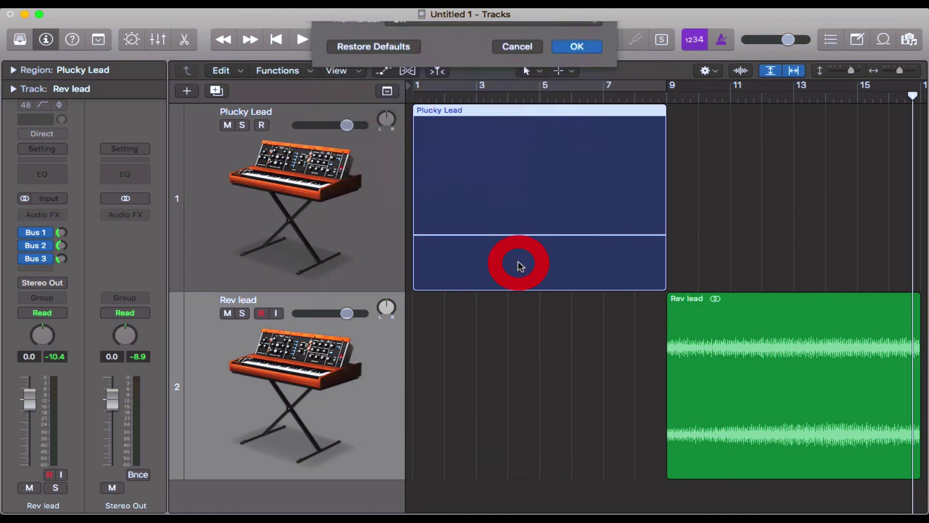
{"action": "left_click", "coordinate": [590, 245]}
{"action": "right_click", "coordinate": [497, 223]}
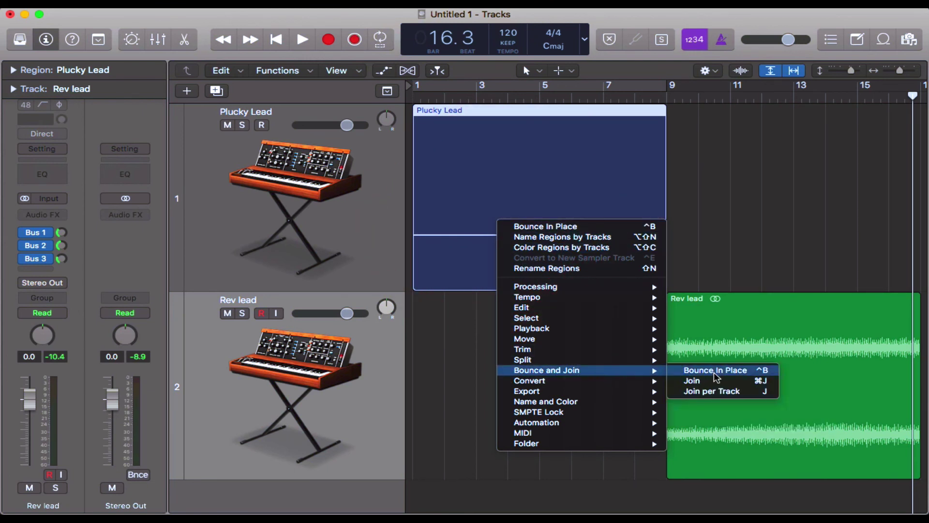
{"action": "left_click", "coordinate": [751, 198]}
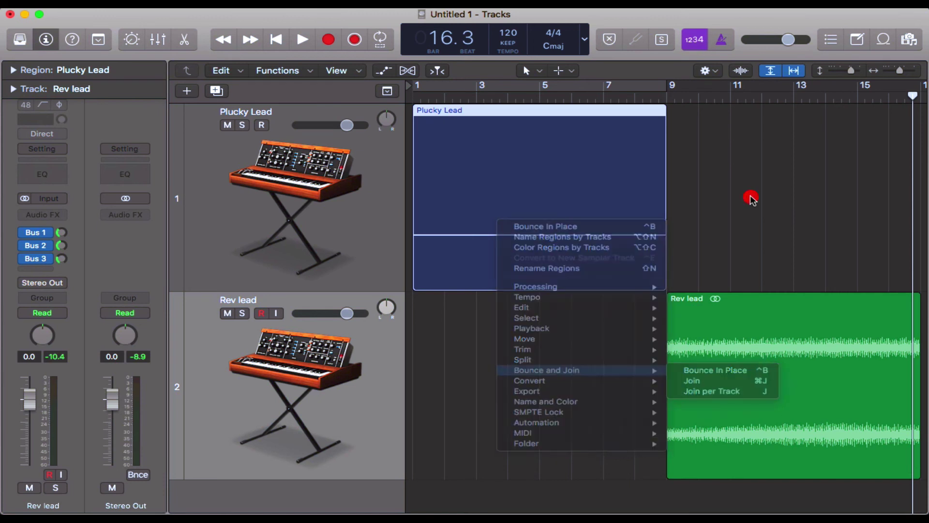